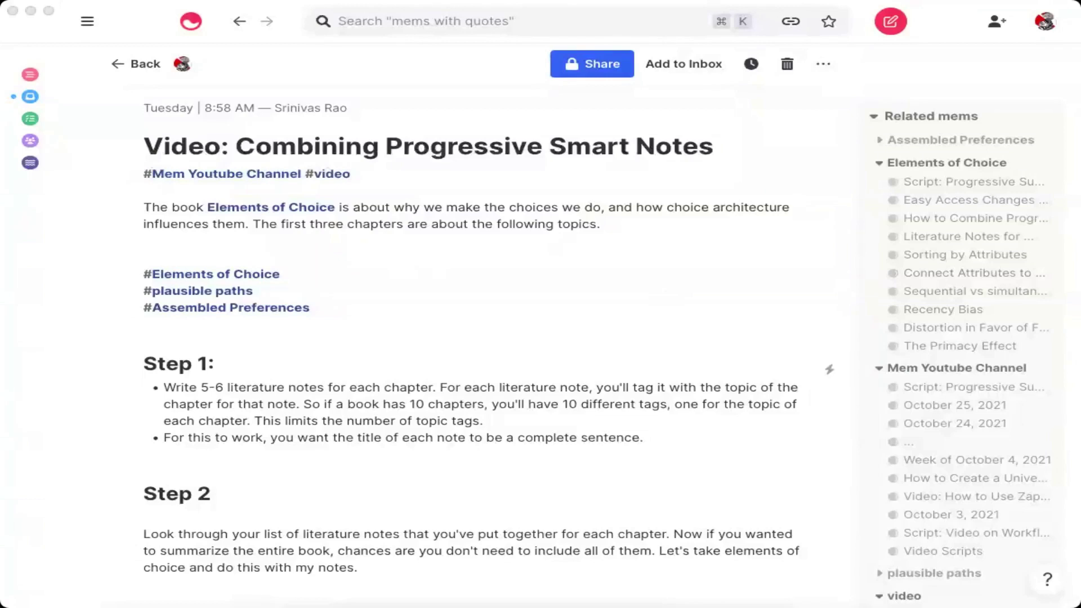
# Read through Step 1, Step 2 and the three topic tags in the note on combining progressive smart notes
pyautogui.click(552, 255)
pyautogui.click(630, 102)
pyautogui.scroll(-1, 455, 388)
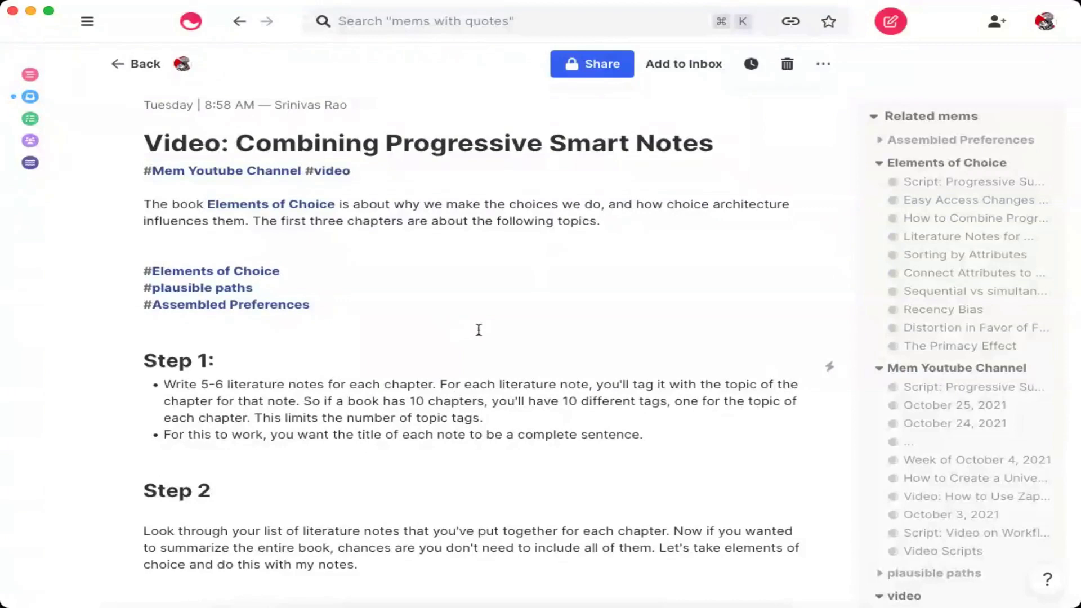
pyautogui.scroll(-1, 478, 329)
pyautogui.scroll(-5, 479, 329)
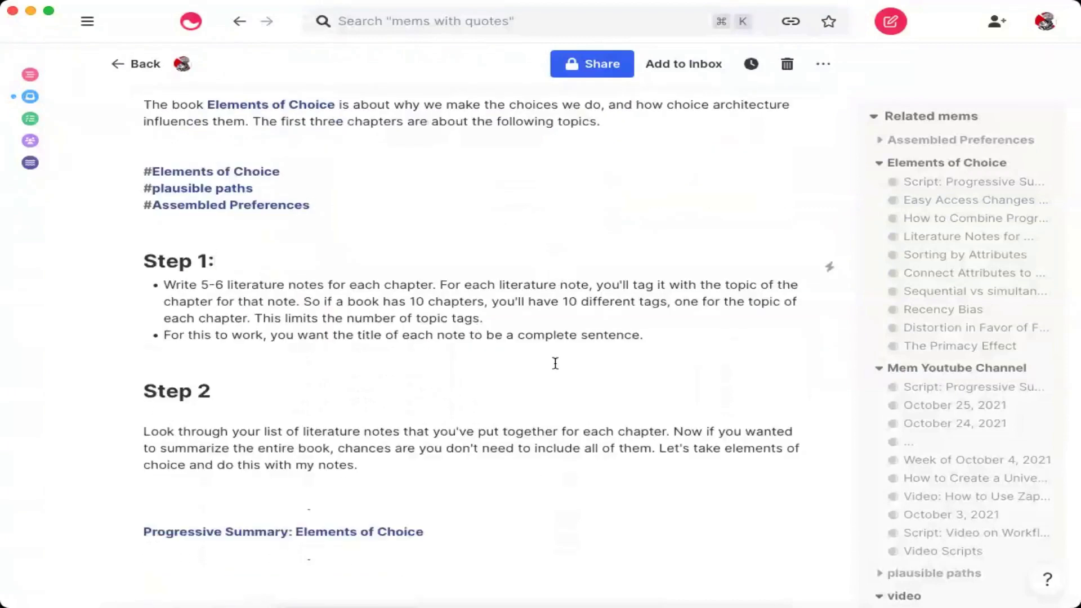
pyautogui.click(371, 398)
pyautogui.scroll(-1, 369, 399)
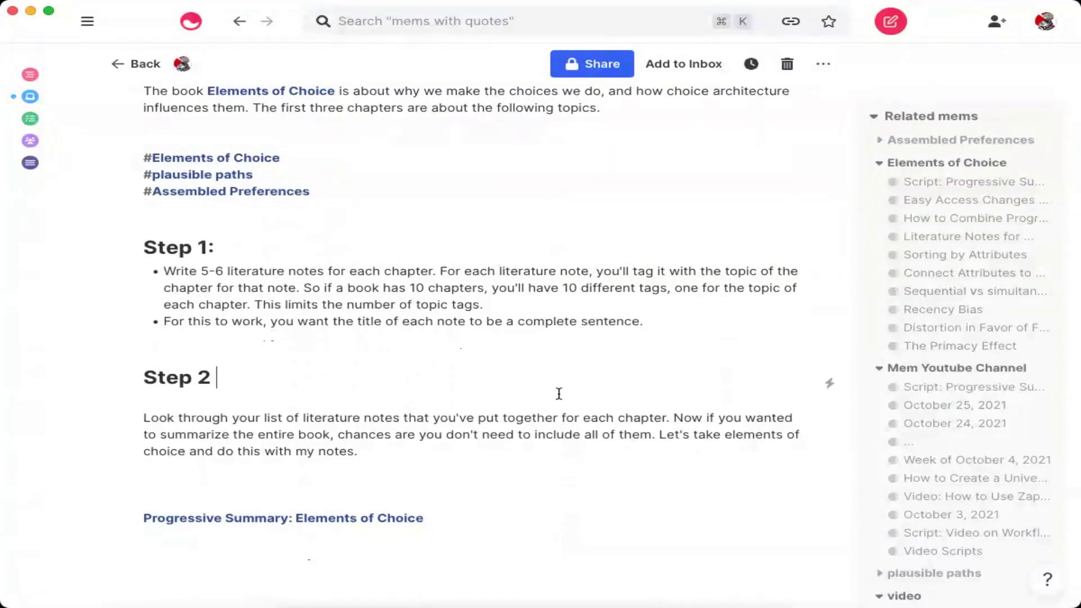
pyautogui.scroll(2, 559, 394)
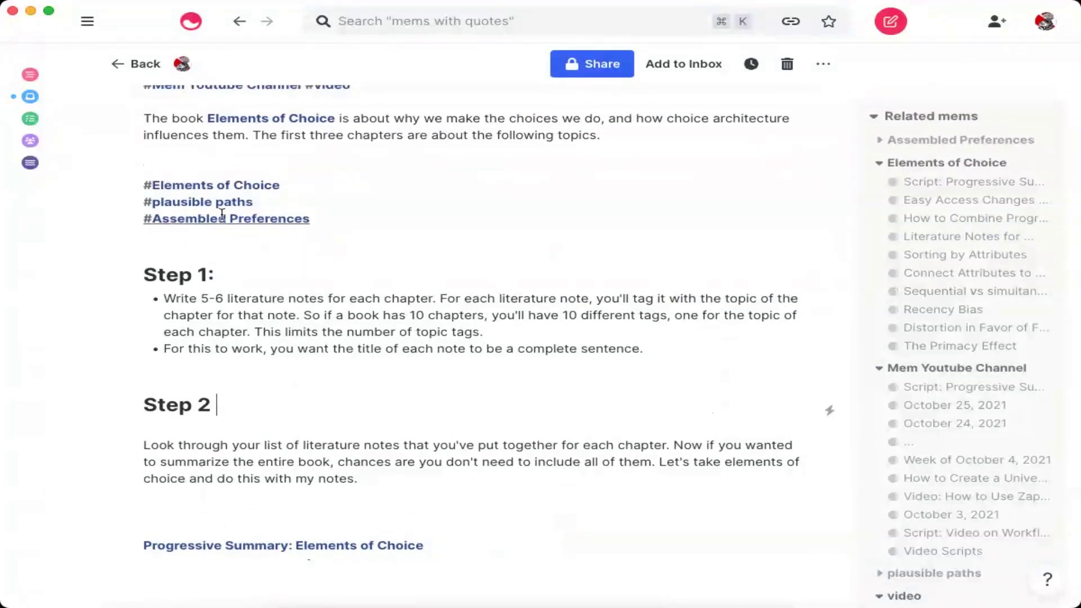
pyautogui.scroll(-1, 502, 348)
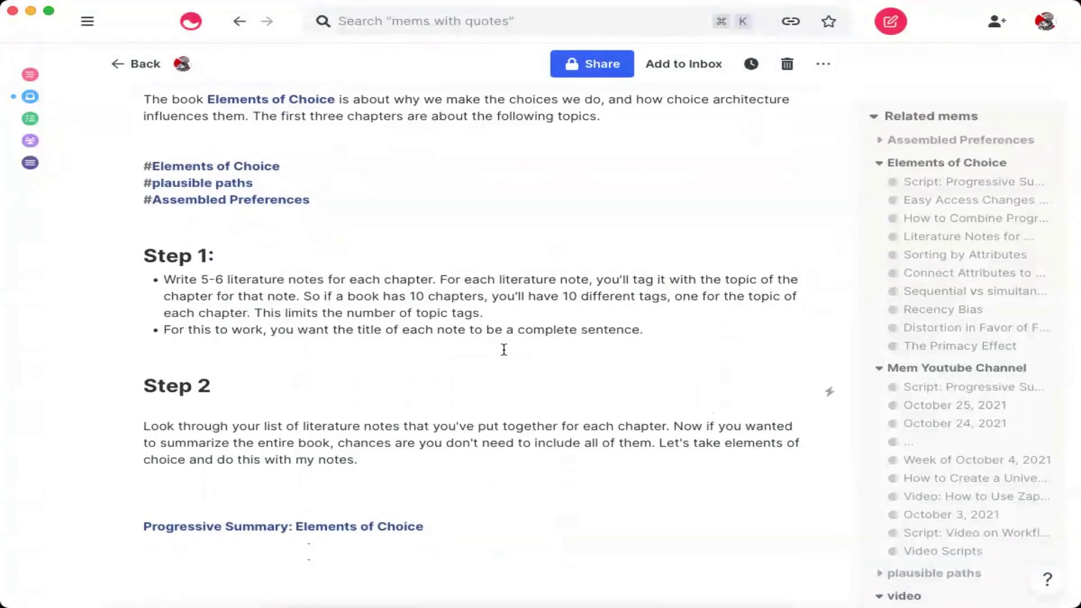
# Open the linked note "Progressive Summary: Elements of Choice" in full view and look through its Version 1 text summary
pyautogui.click(366, 524)
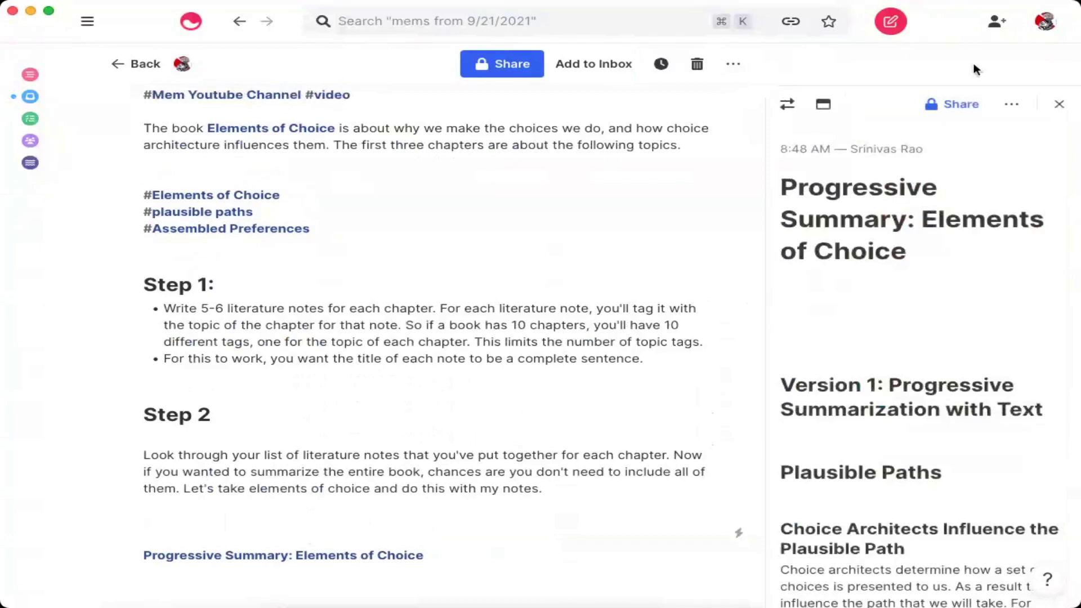
pyautogui.click(823, 104)
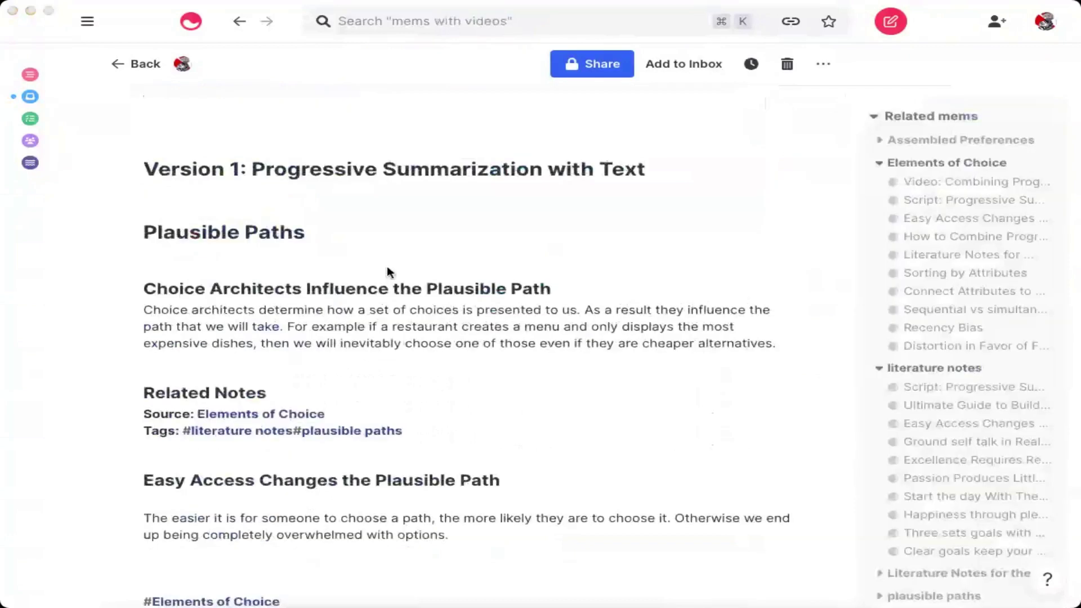
pyautogui.scroll(-3, 387, 217)
pyautogui.scroll(-2, 387, 217)
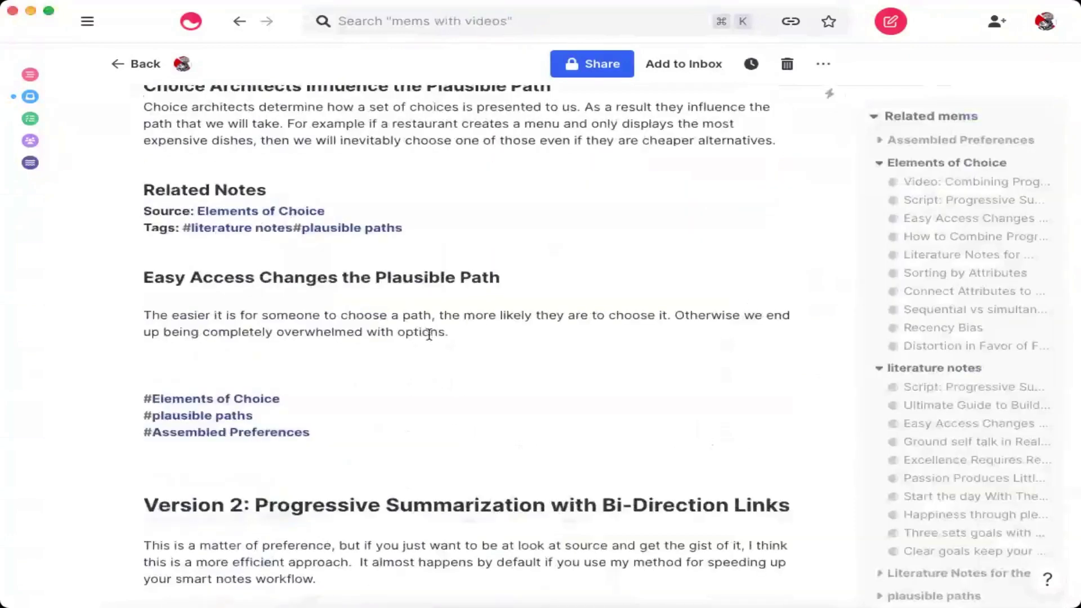
# List the mems tagged Elements of Choice and plausible paths, and open the tagged note "Present bias" alongside the summary
pyautogui.click(258, 400)
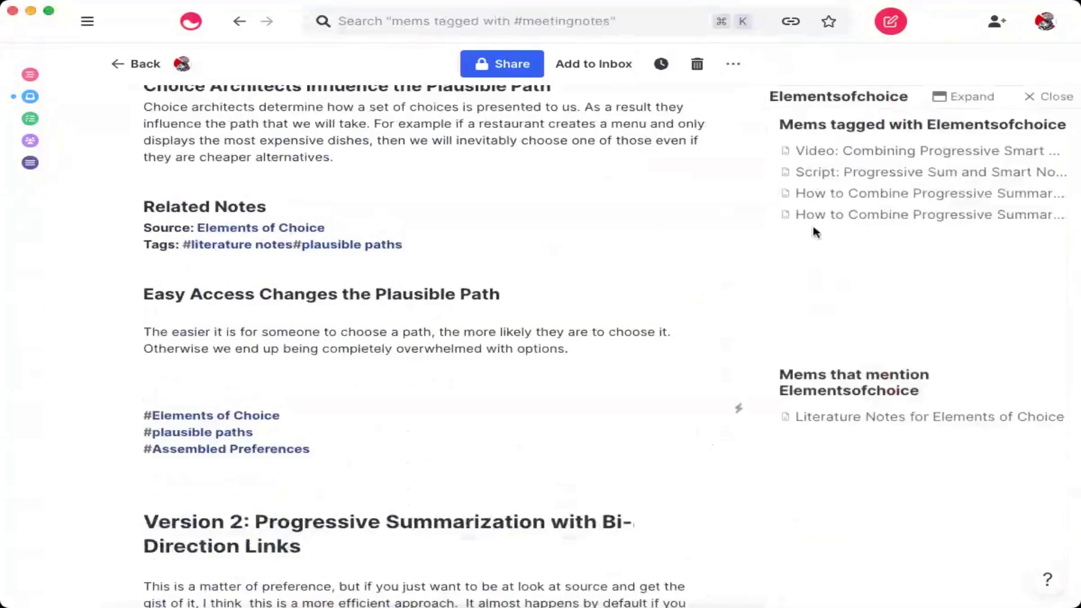
pyautogui.click(226, 435)
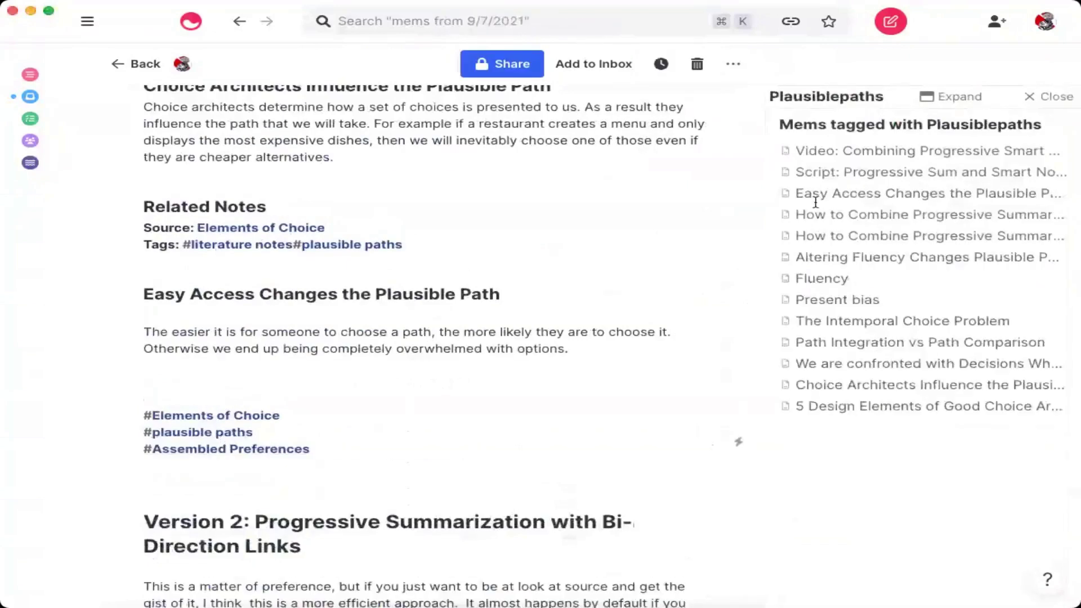
pyautogui.click(884, 306)
pyautogui.scroll(2, 471, 244)
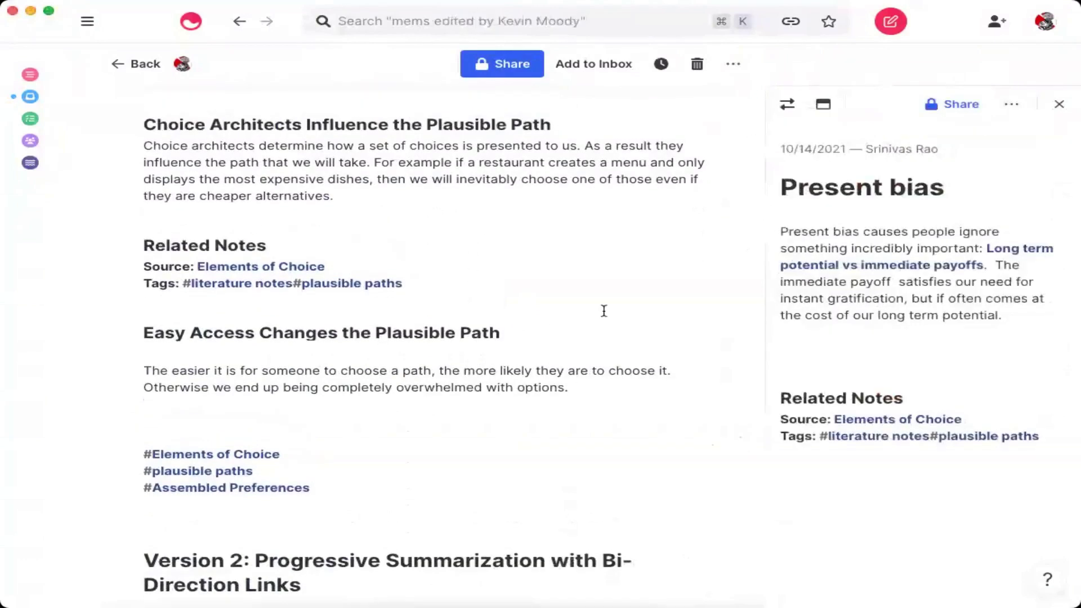
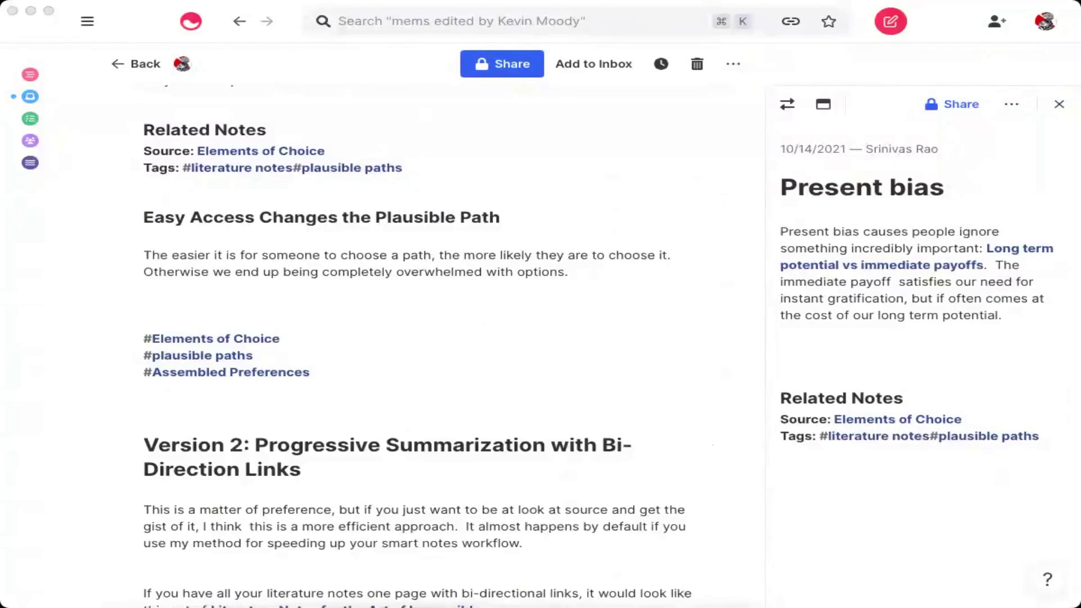
# Compare the Version 1 and Version 2 summaries, and open the linked "Literature Notes for the Art of Impossible" in full view
pyautogui.click(417, 402)
pyautogui.scroll(3, 489, 251)
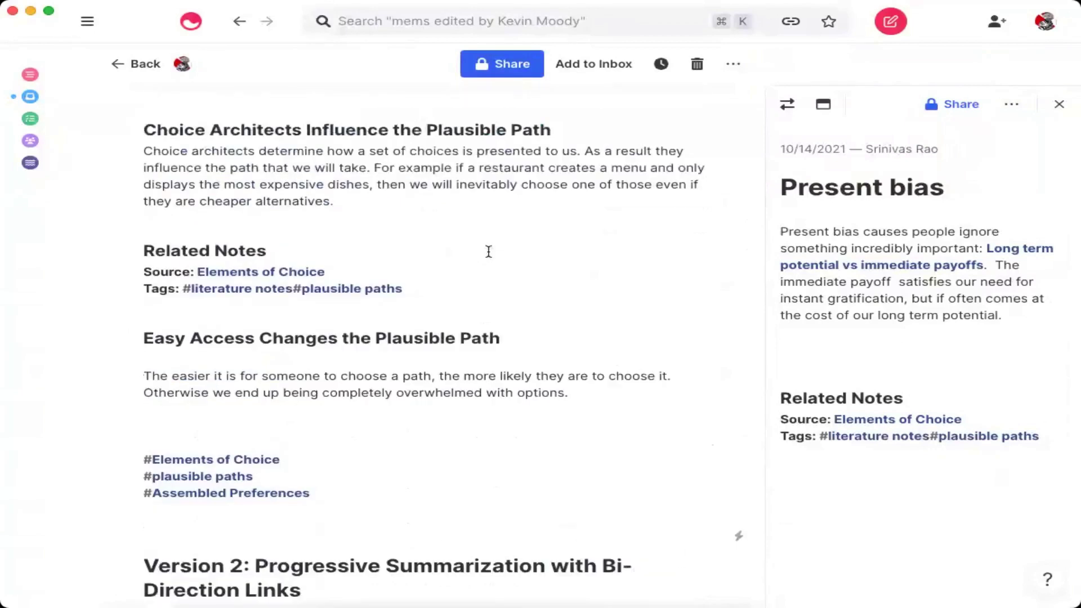
pyautogui.scroll(4, 489, 251)
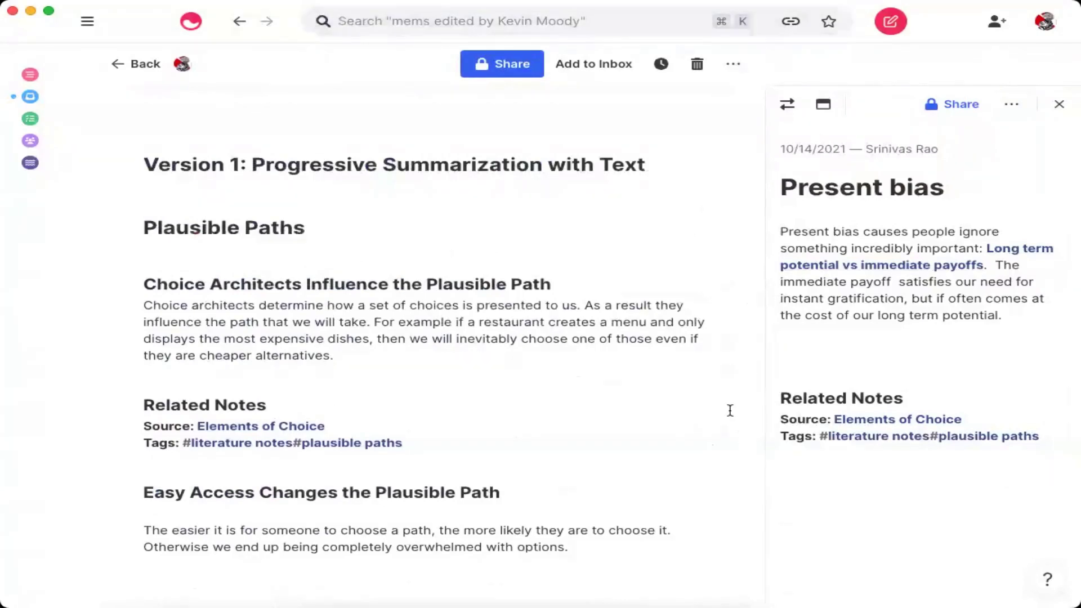
pyautogui.scroll(-4, 519, 236)
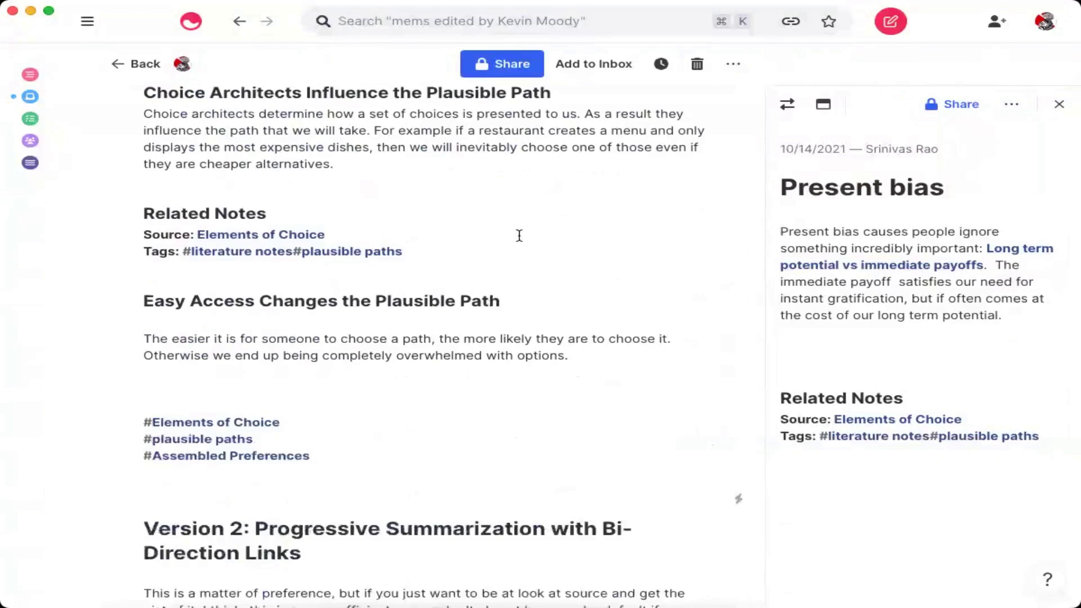
pyautogui.scroll(-6, 519, 235)
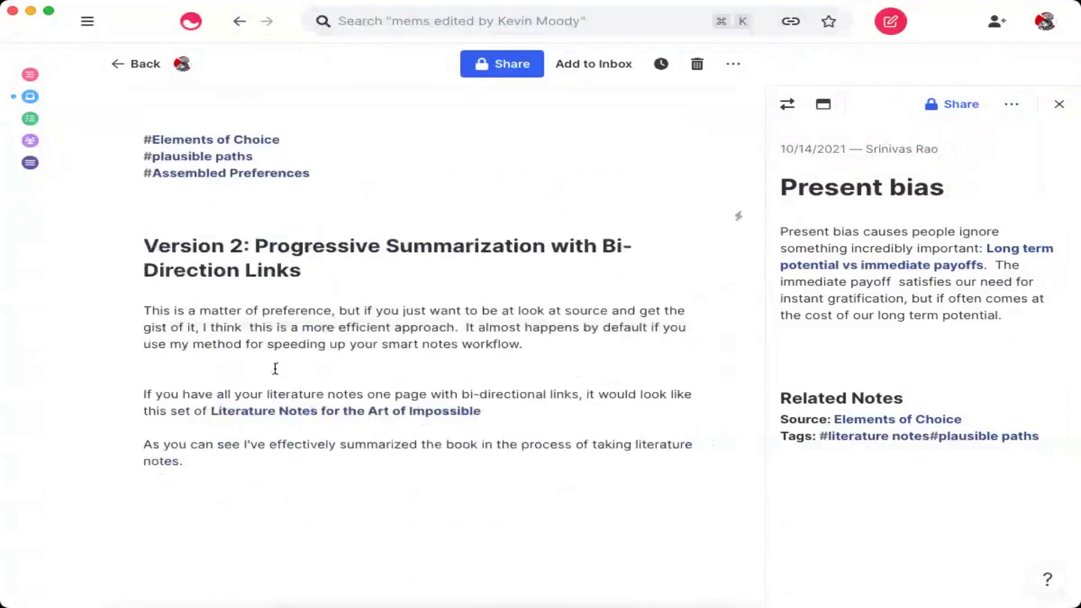
pyautogui.click(313, 418)
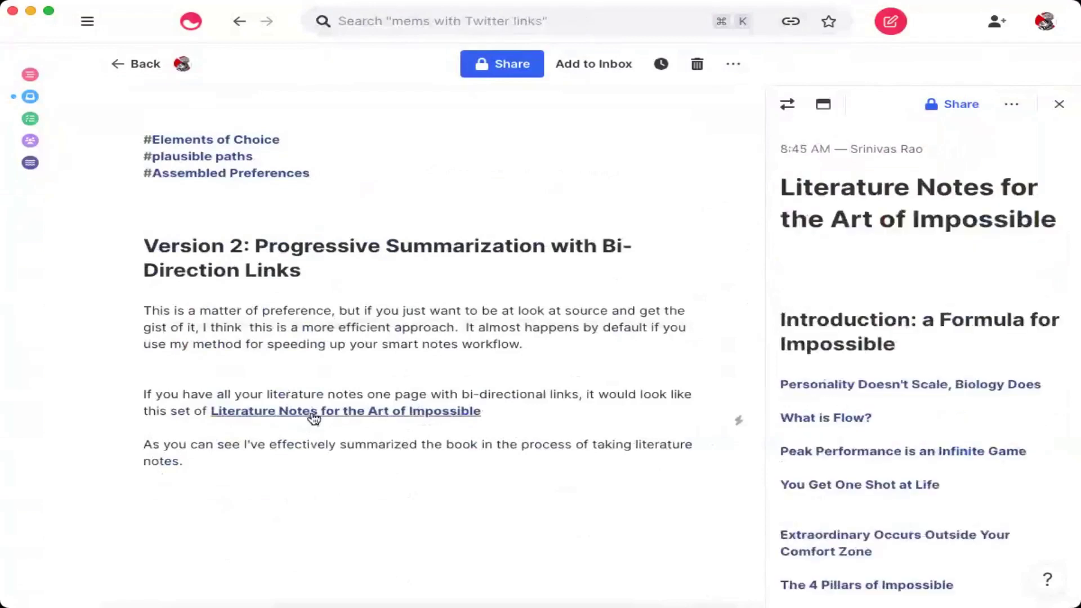
pyautogui.click(313, 419)
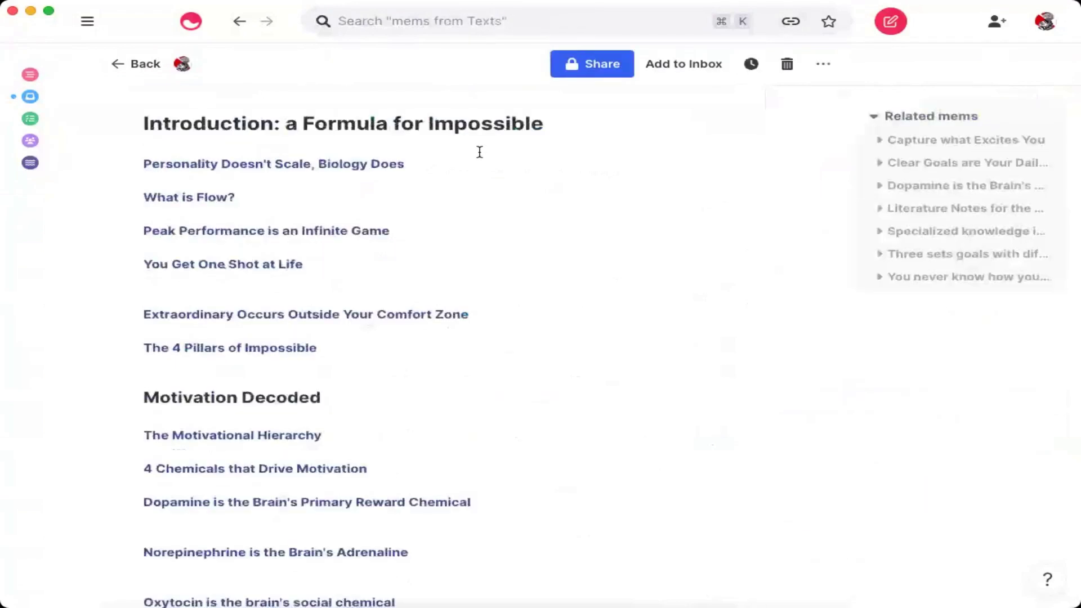
# Examine how the literature notes are grouped by chapter, from the introduction through "Five Not So Easy Steps to Learn Anything"
pyautogui.scroll(-5, 480, 152)
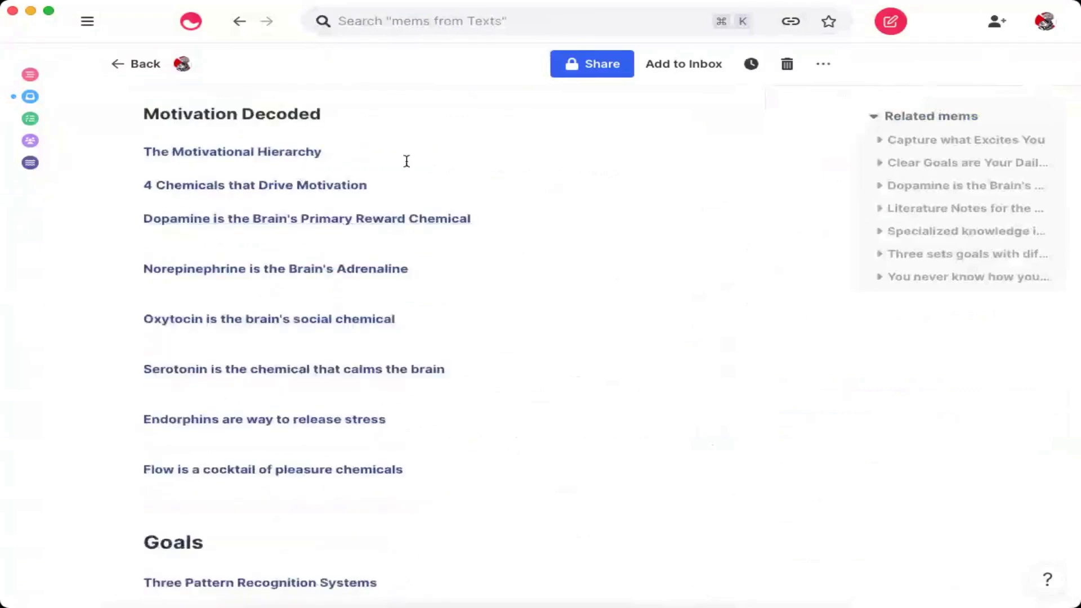
pyautogui.scroll(-8, 401, 278)
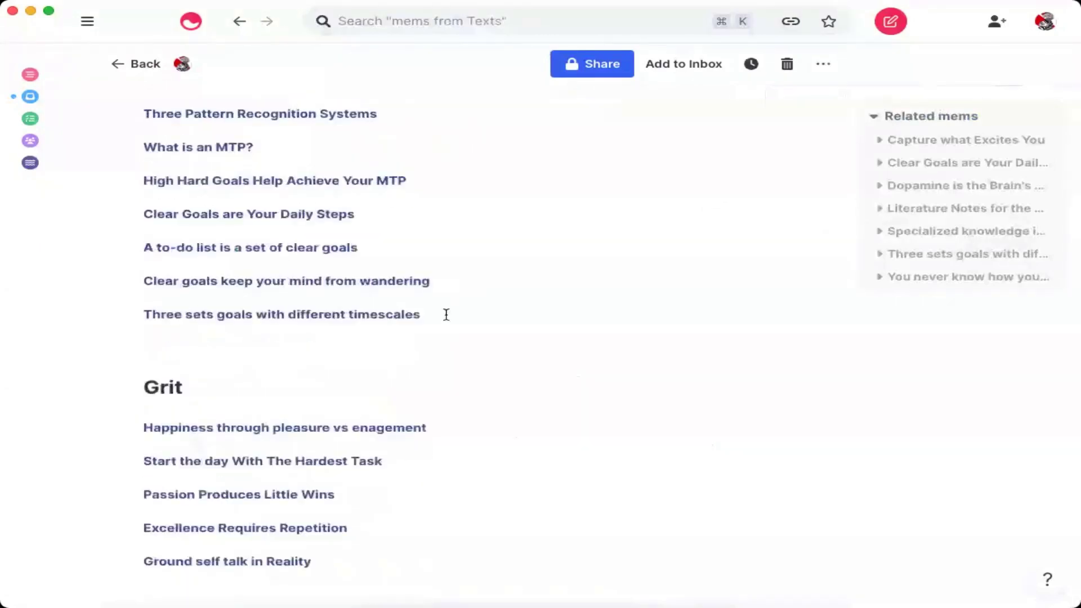
pyautogui.scroll(-3, 394, 270)
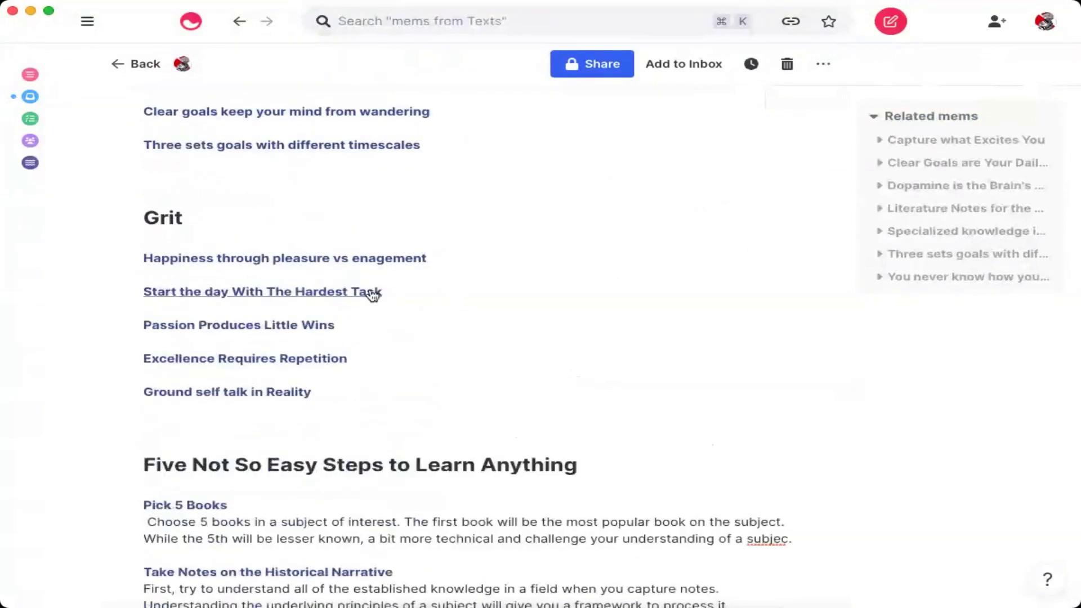
pyautogui.scroll(-5, 373, 296)
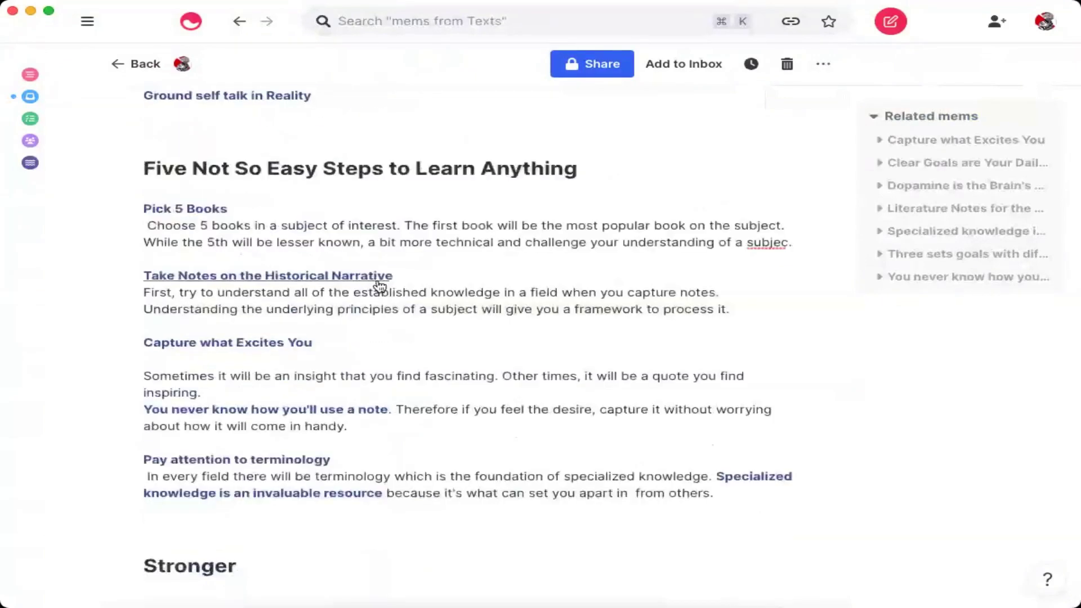
pyautogui.scroll(4, 459, 342)
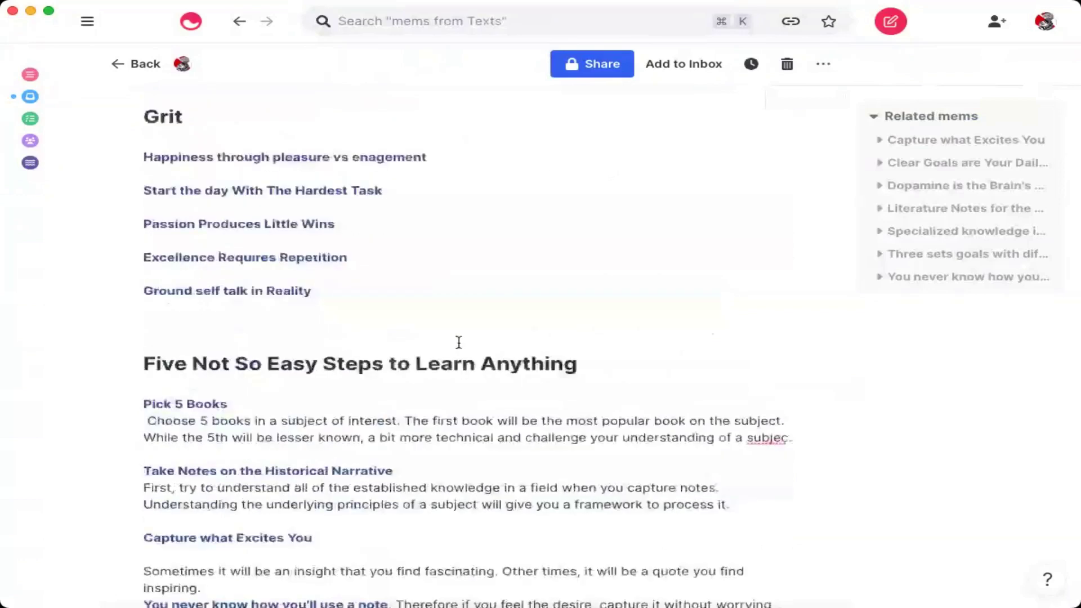
pyautogui.scroll(6, 459, 341)
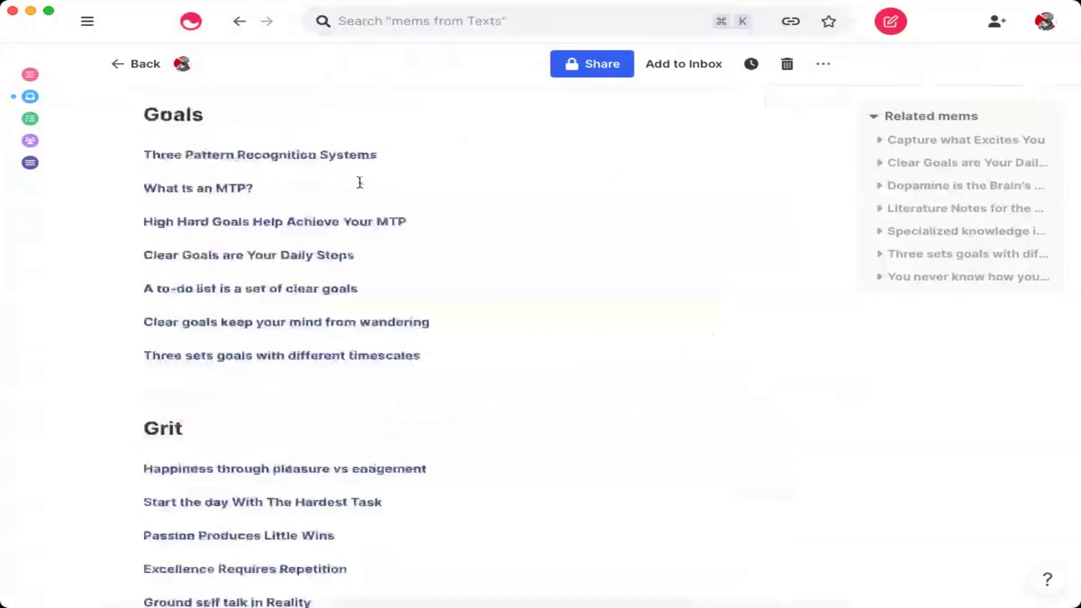
pyautogui.scroll(2, 360, 182)
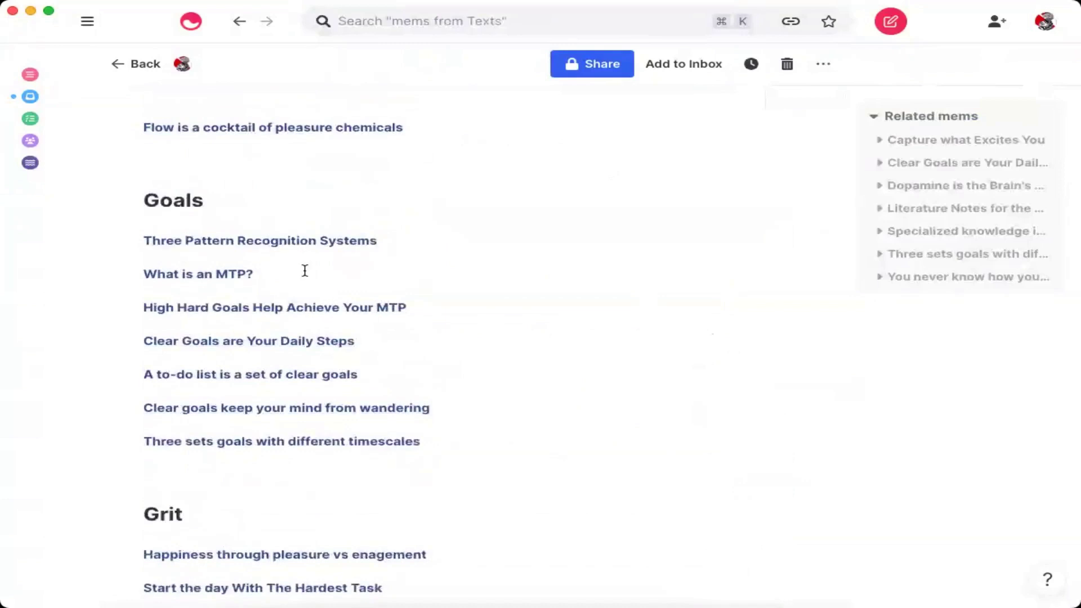
pyautogui.scroll(1, 311, 283)
pyautogui.scroll(4, 313, 287)
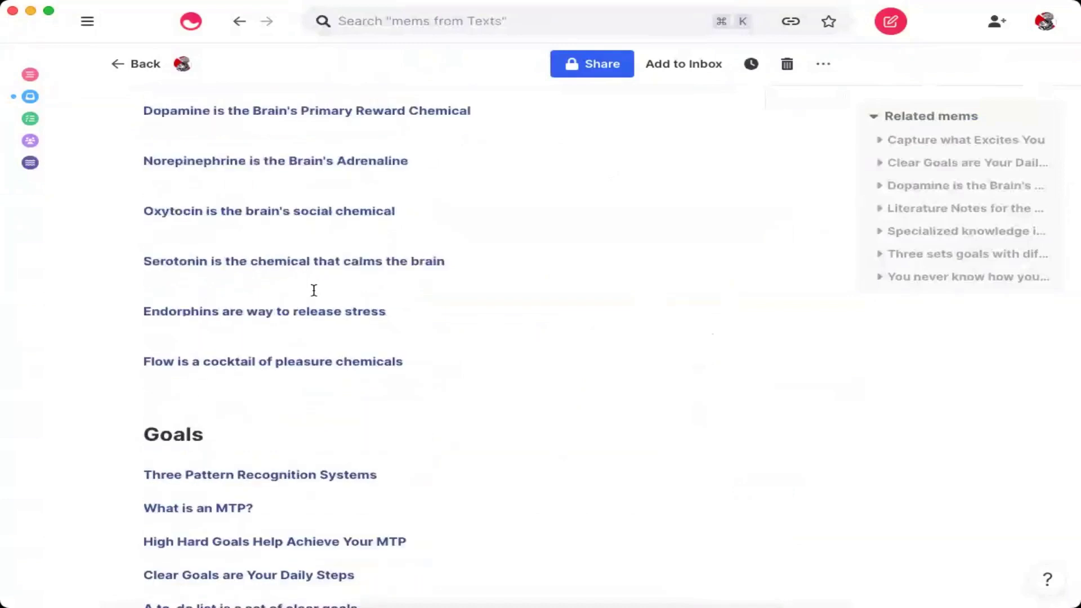
pyautogui.scroll(10, 338, 276)
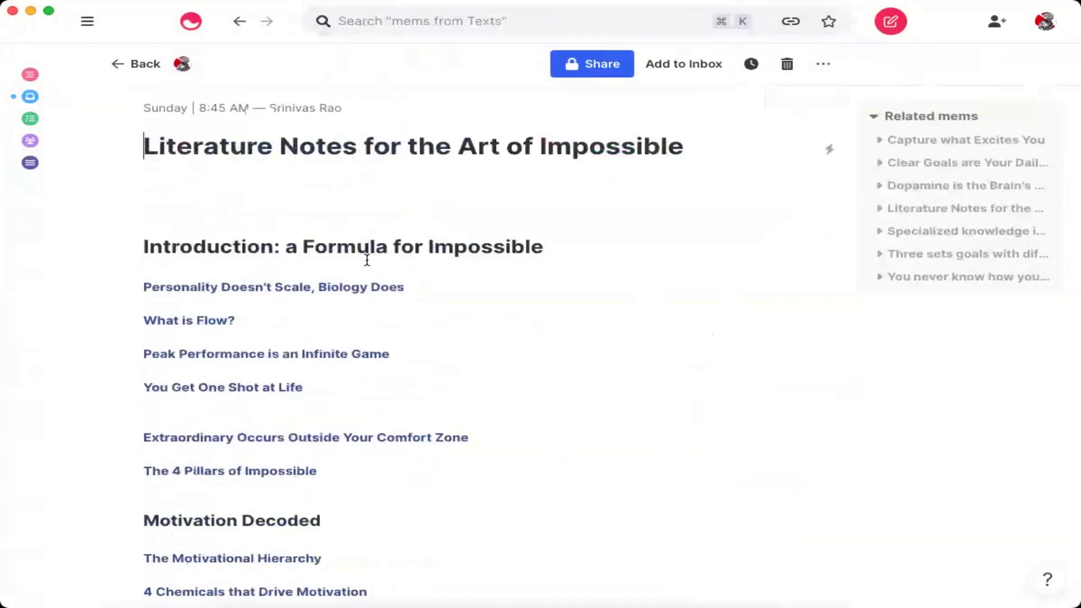
pyautogui.scroll(-10, 394, 276)
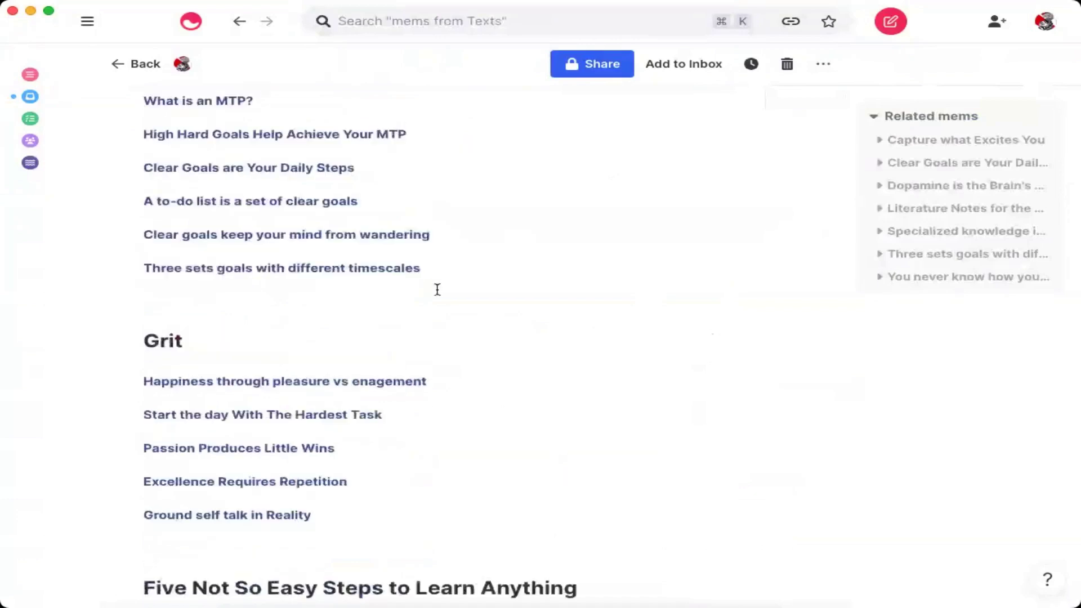
pyautogui.scroll(-5, 366, 315)
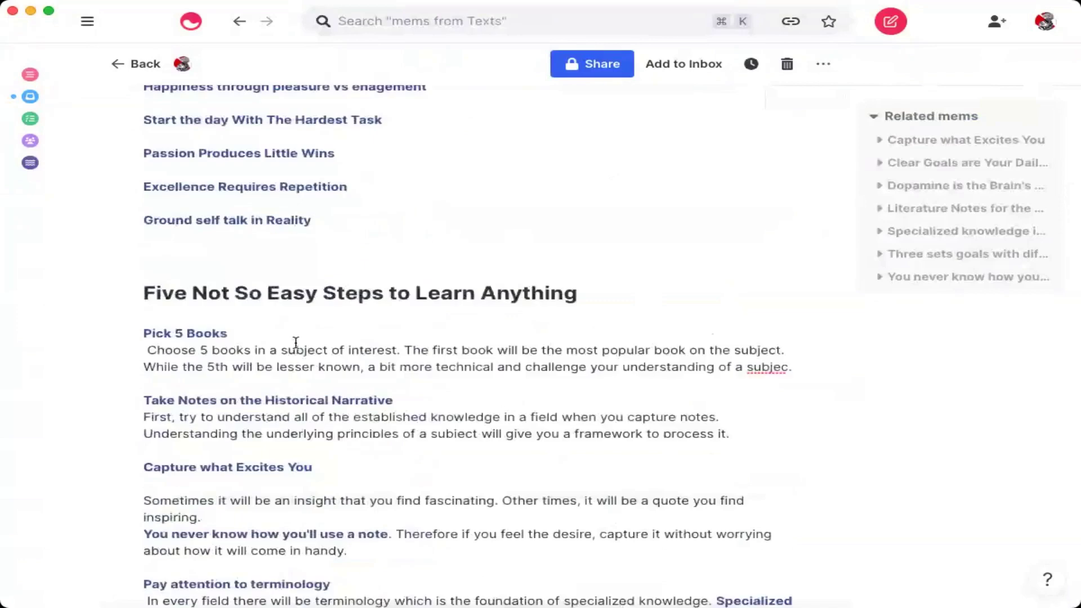
pyautogui.scroll(8, 505, 239)
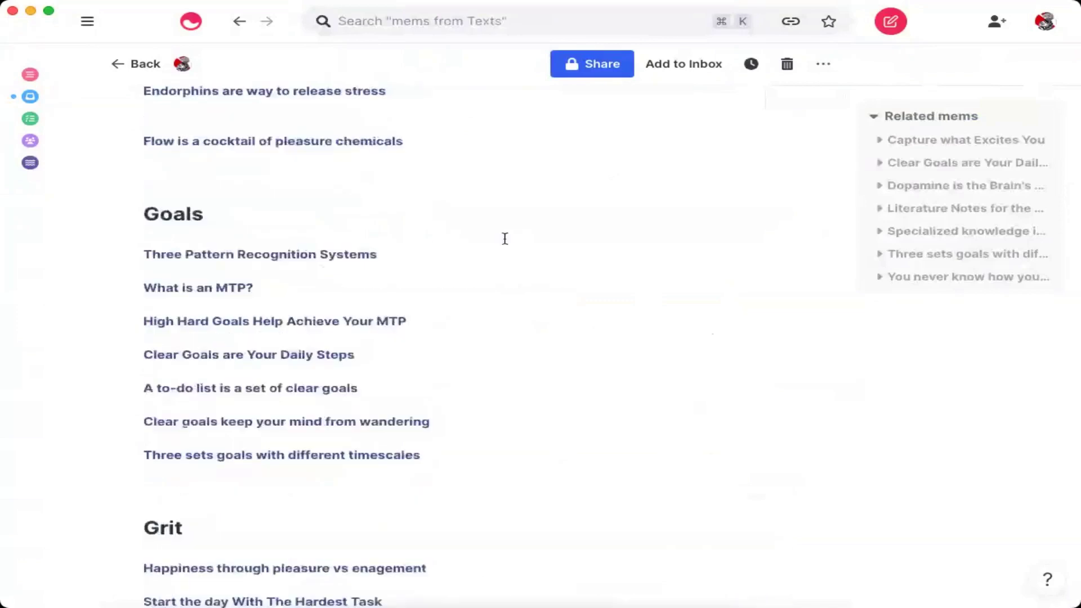
pyautogui.scroll(6, 506, 238)
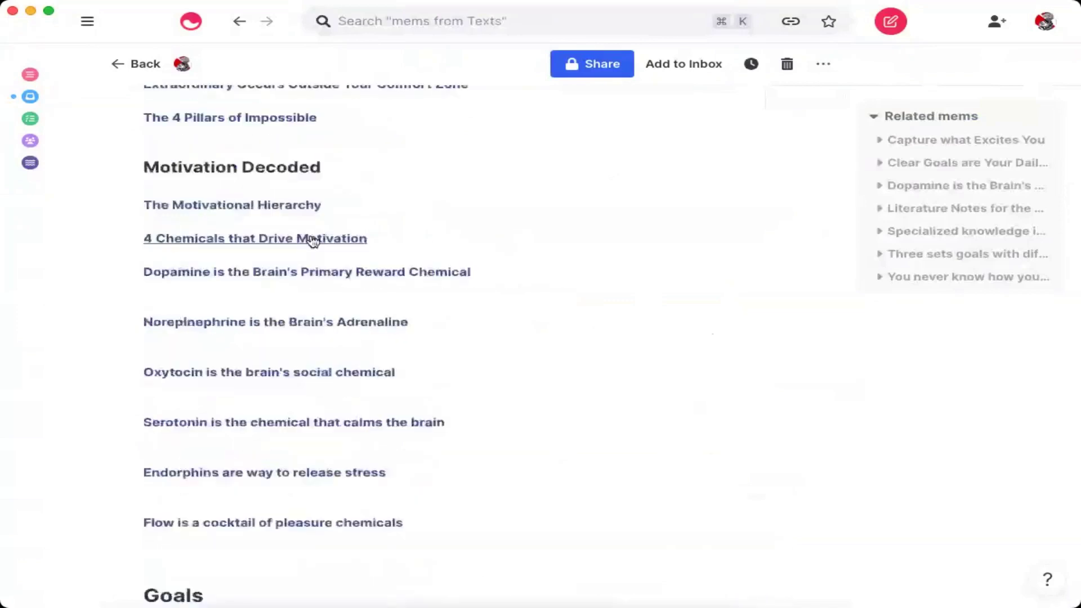
# View the linked note "4 Chemicals that Drive Motivation" alongside, close it and look over the chapter headings again
pyautogui.click(313, 239)
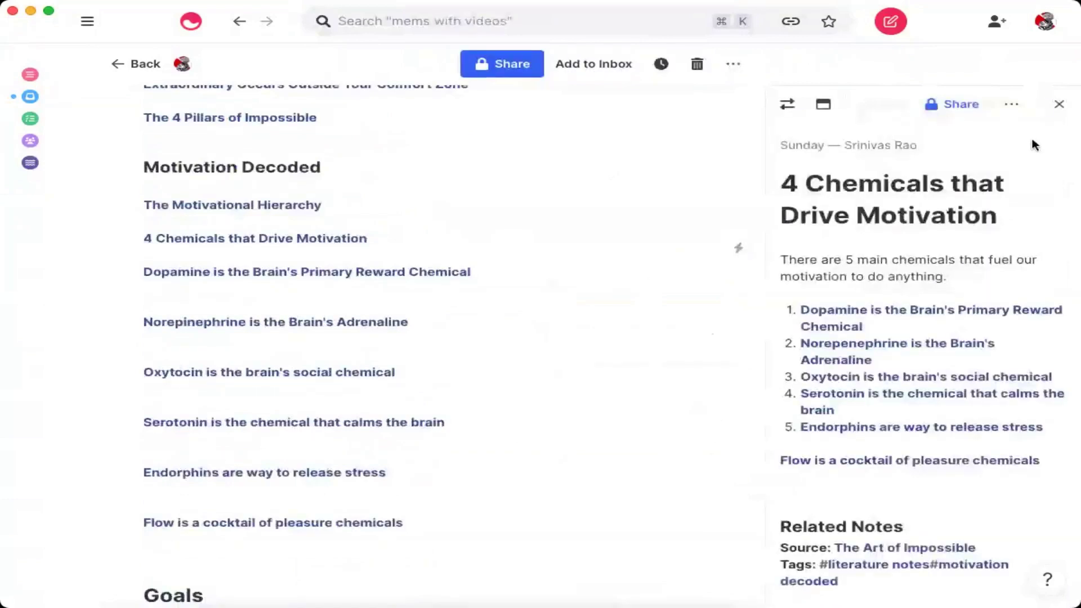
pyautogui.click(1058, 105)
pyautogui.scroll(3, 401, 241)
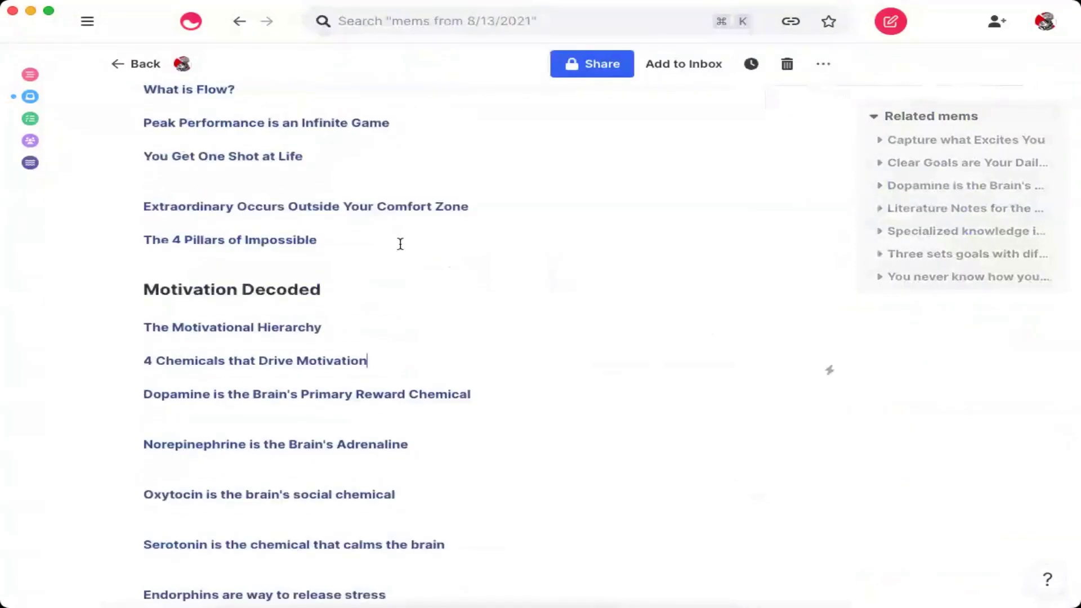
pyautogui.scroll(3, 269, 211)
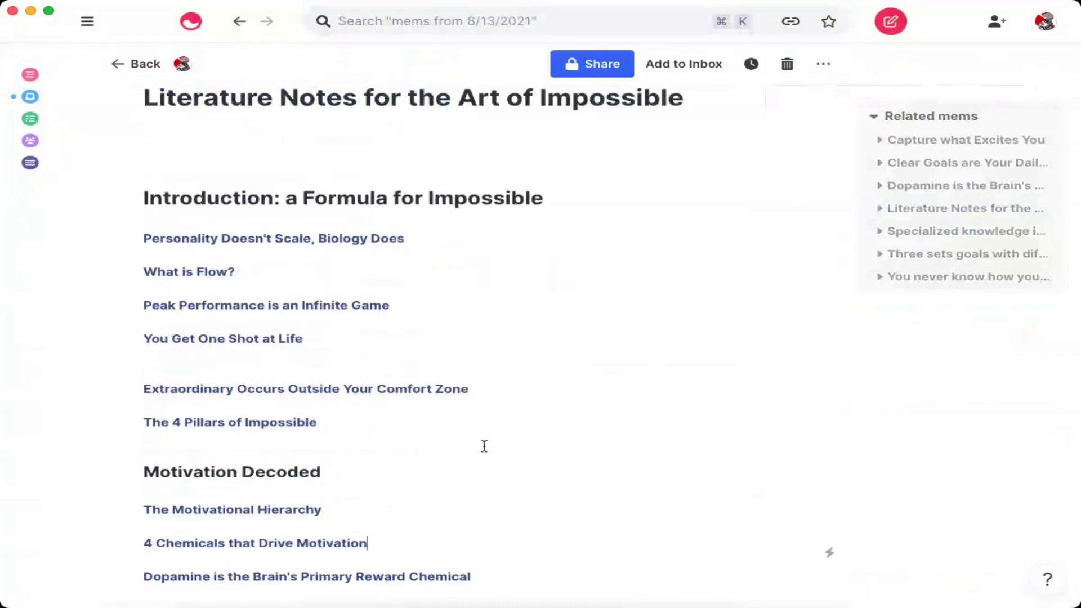
pyautogui.scroll(-10, 442, 478)
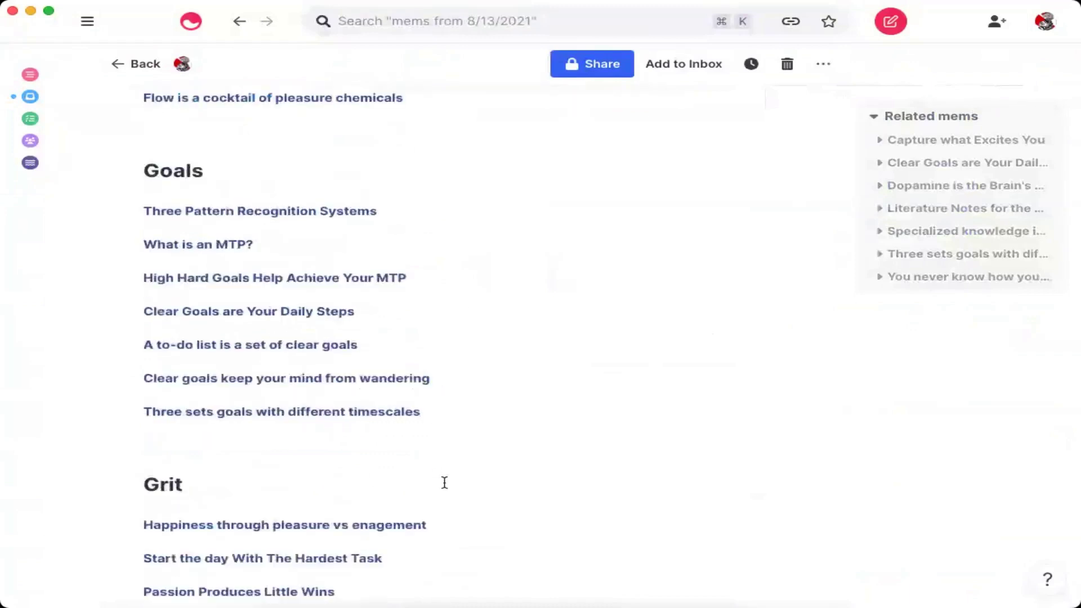
# Examine the literature notes under "Five Not So Easy Steps to Learn Anything" and "Stronger", including the linked notes embedded in their summaries
pyautogui.scroll(-9, 444, 482)
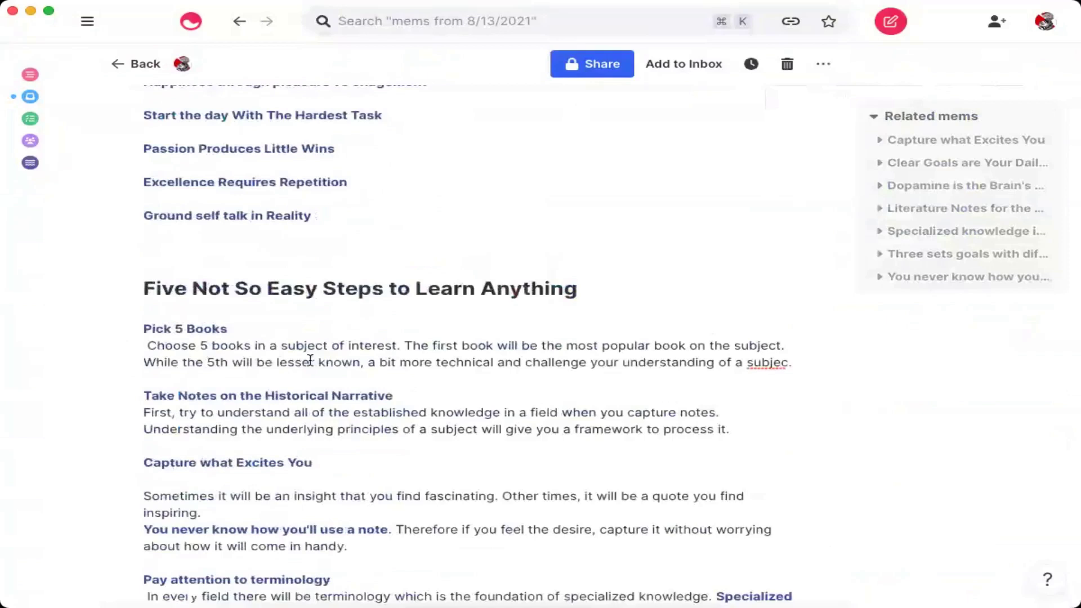
pyautogui.scroll(-2, 310, 361)
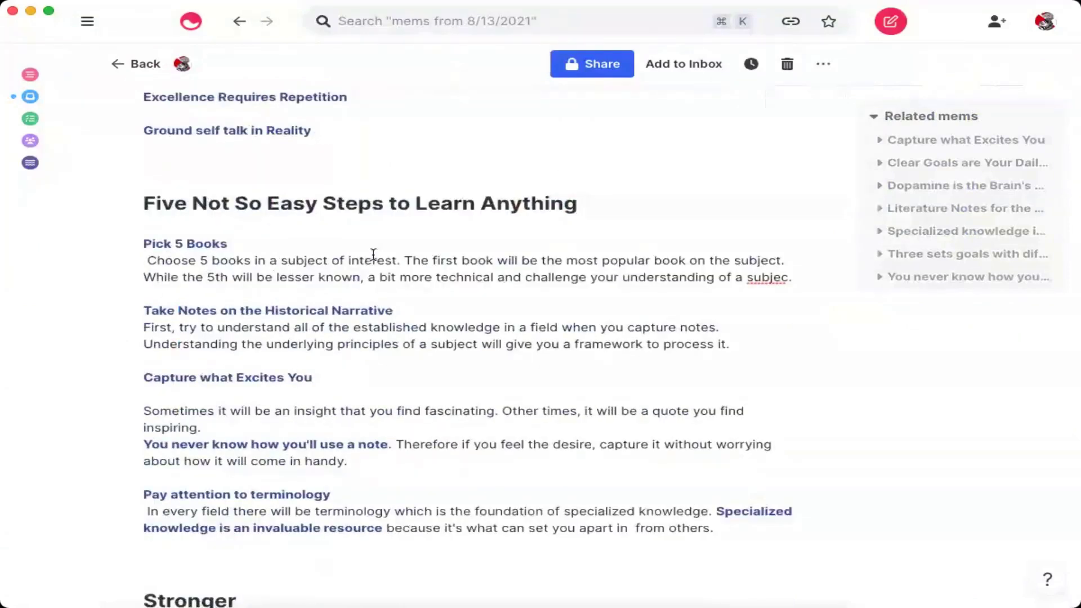
pyautogui.scroll(-2, 373, 254)
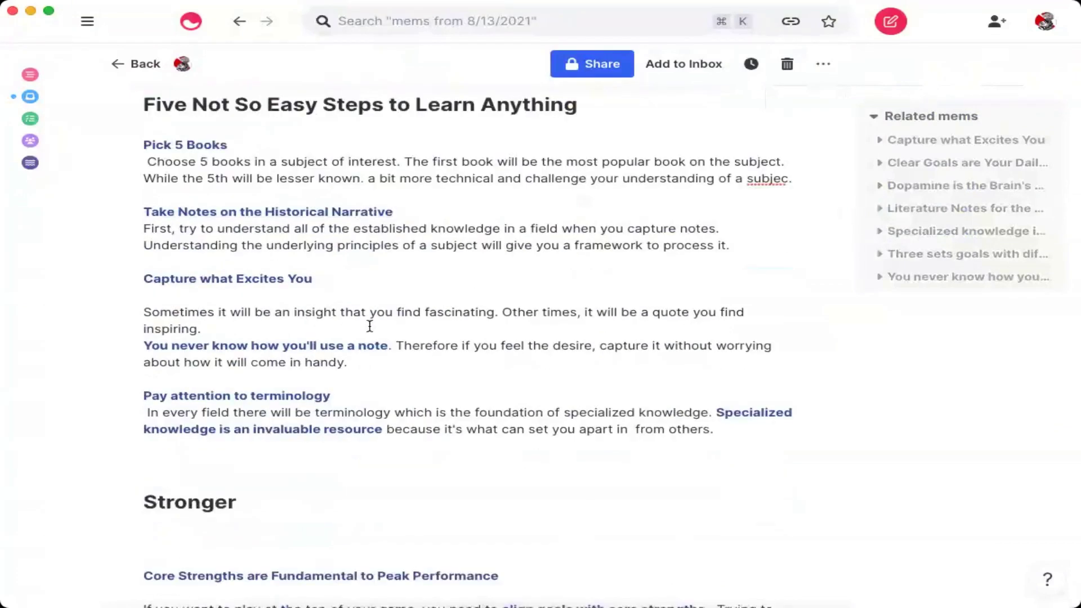
pyautogui.scroll(-3, 370, 326)
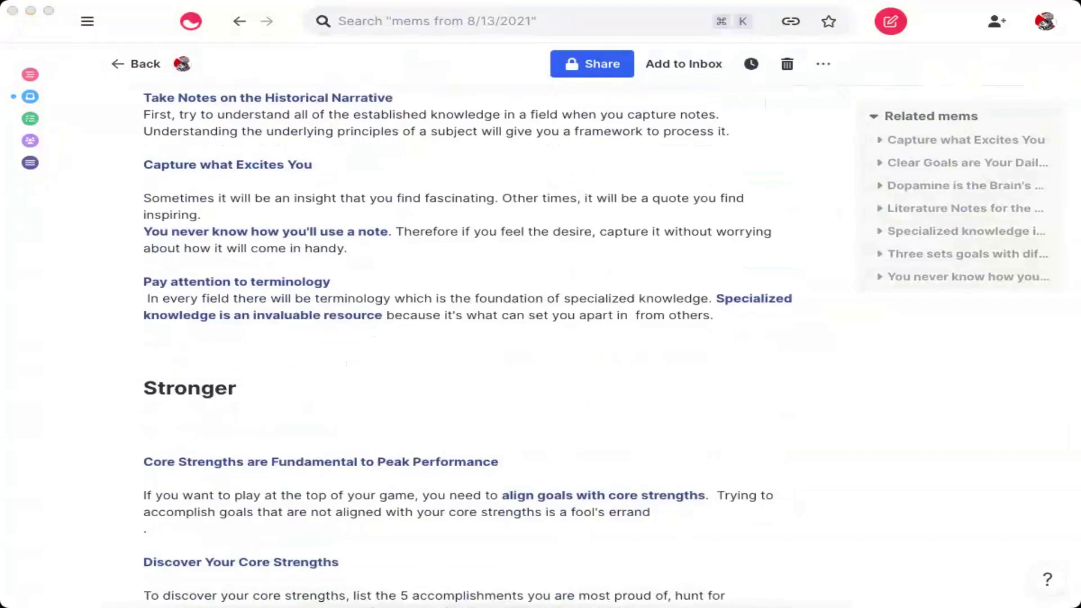
pyautogui.scroll(-1, 428, 352)
pyautogui.click(428, 348)
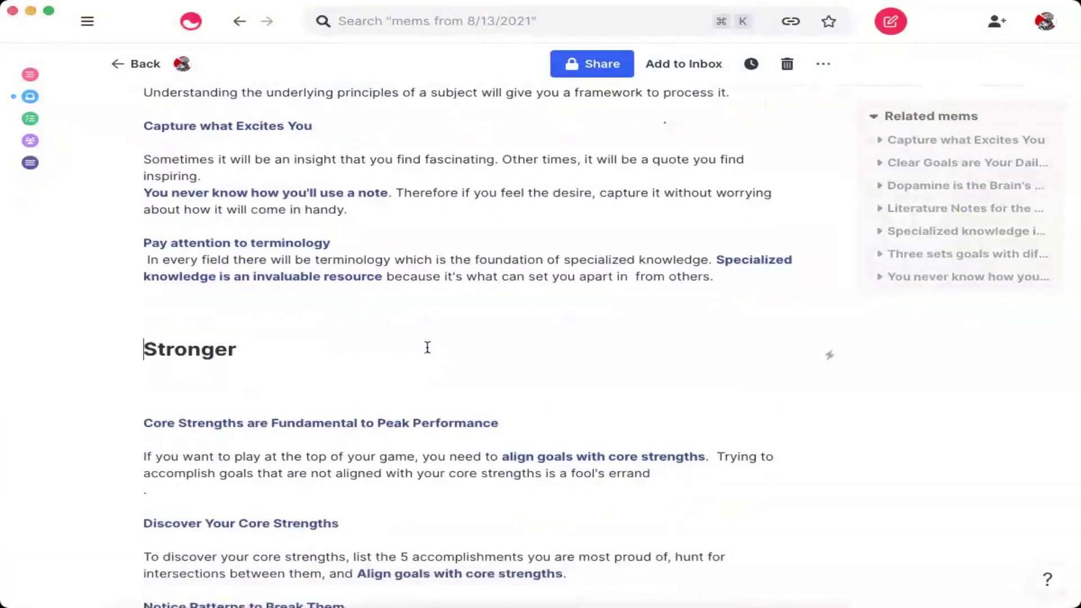
pyautogui.scroll(-5, 428, 347)
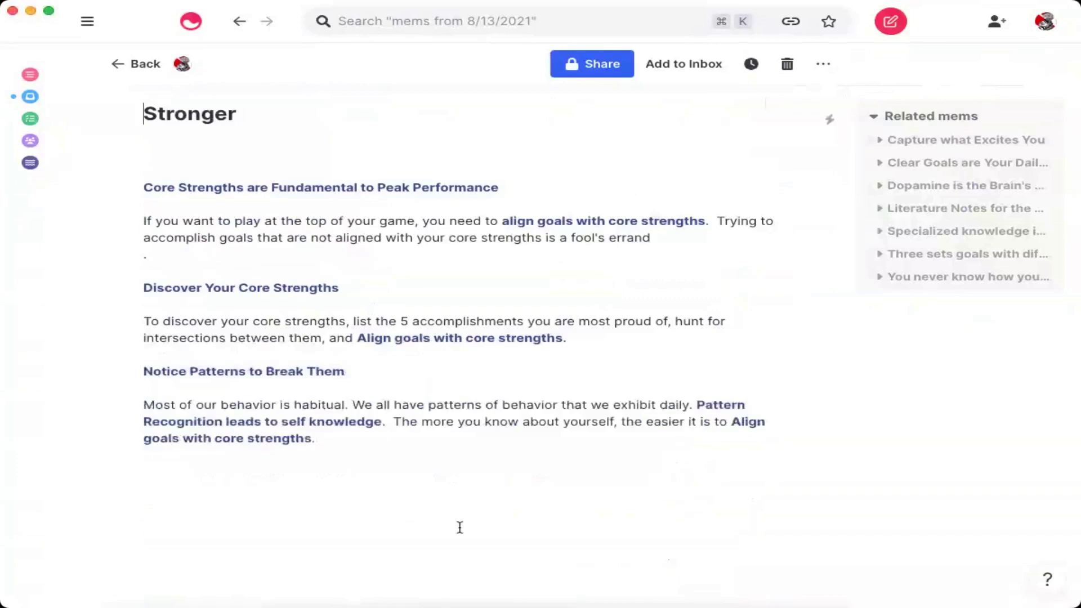
pyautogui.click(389, 518)
pyautogui.scroll(1, 441, 457)
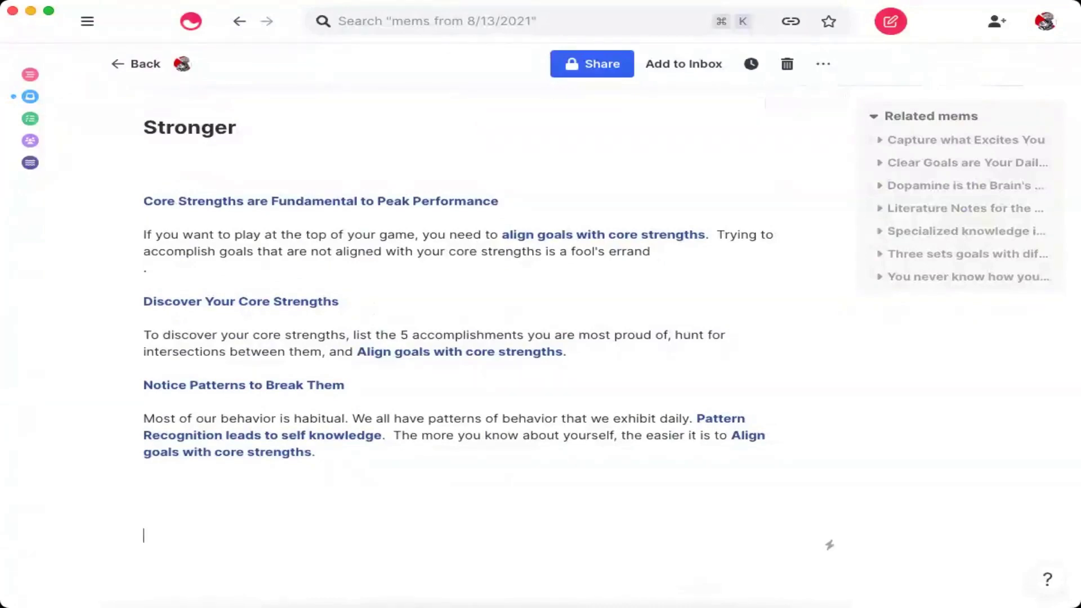
pyautogui.press('super+Tab')
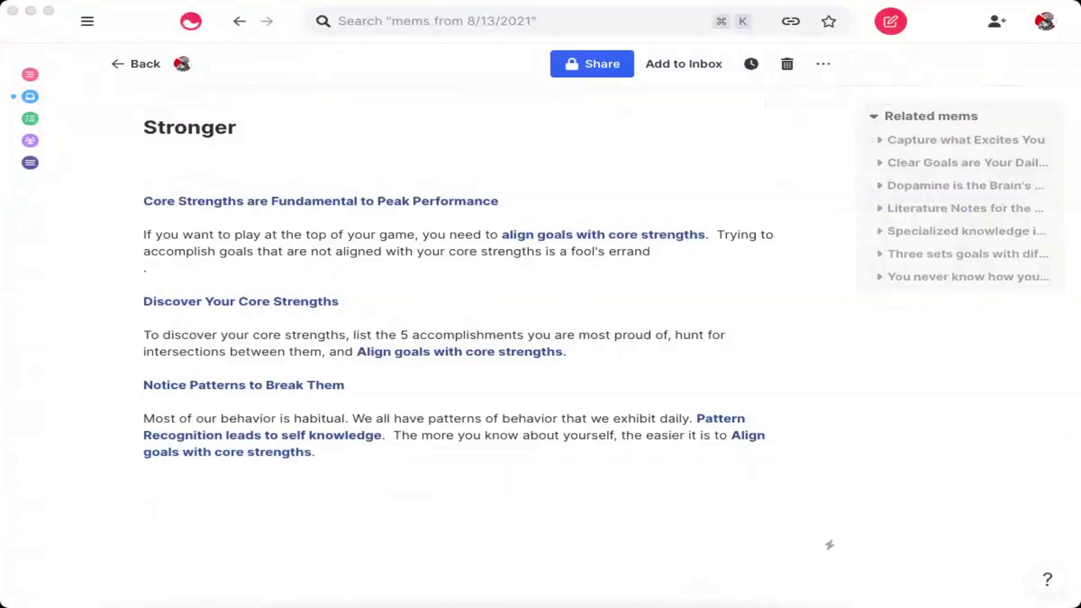